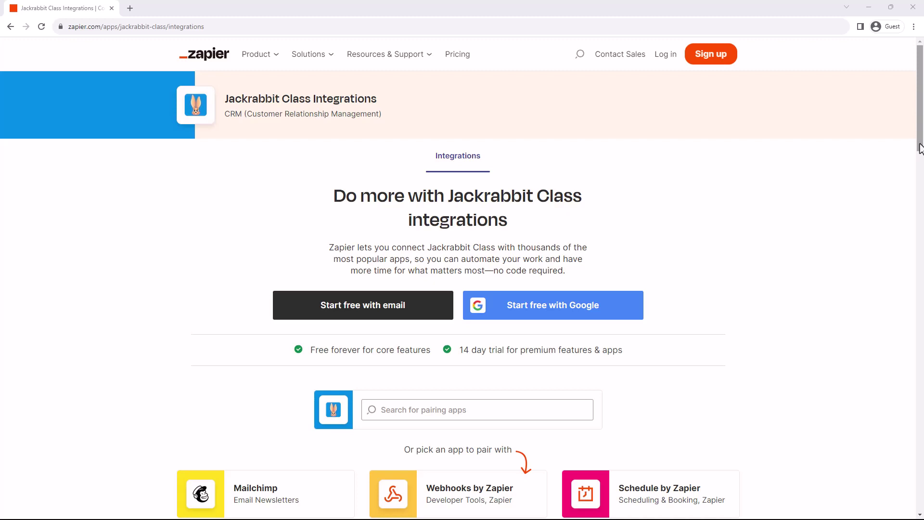
pyautogui.moveTo(920, 148)
pyautogui.mouseDown()
pyautogui.moveTo(912, 211)
pyautogui.moveTo(920, 352)
pyautogui.mouseUp()
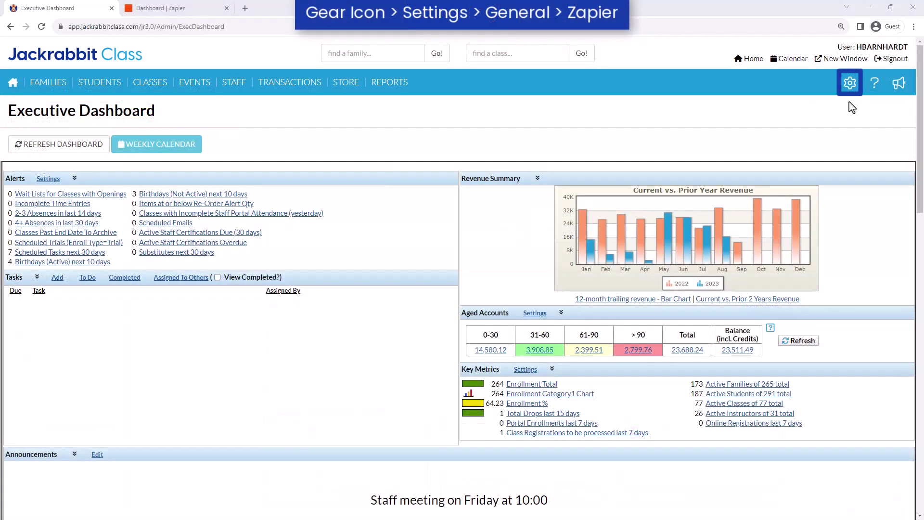
# Add a new API key under Jackrabbit's General > Zapier settings and copy it.
pyautogui.click(850, 83)
pyautogui.click(766, 149)
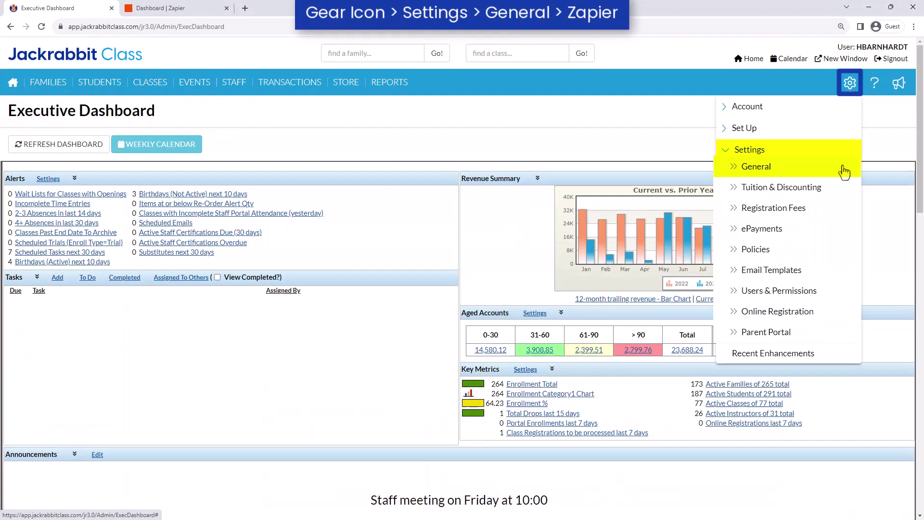
pyautogui.click(845, 171)
pyautogui.click(44, 421)
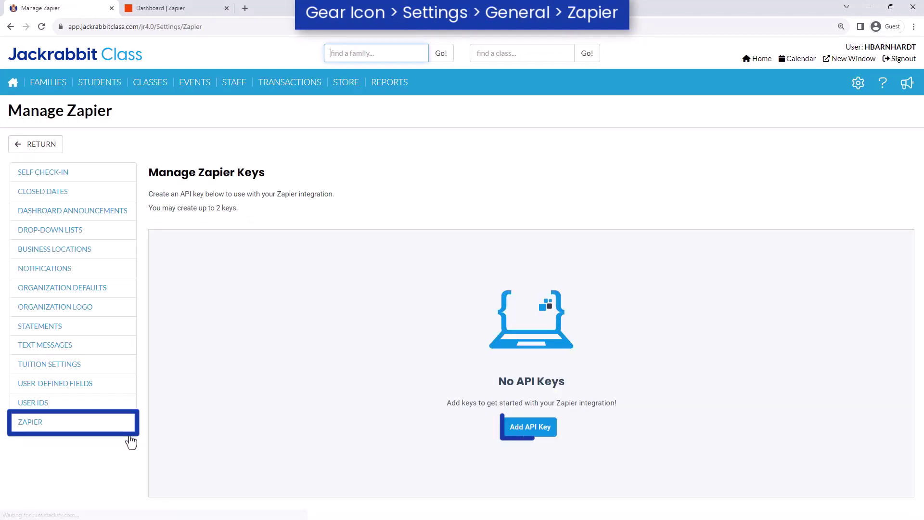
pyautogui.click(530, 427)
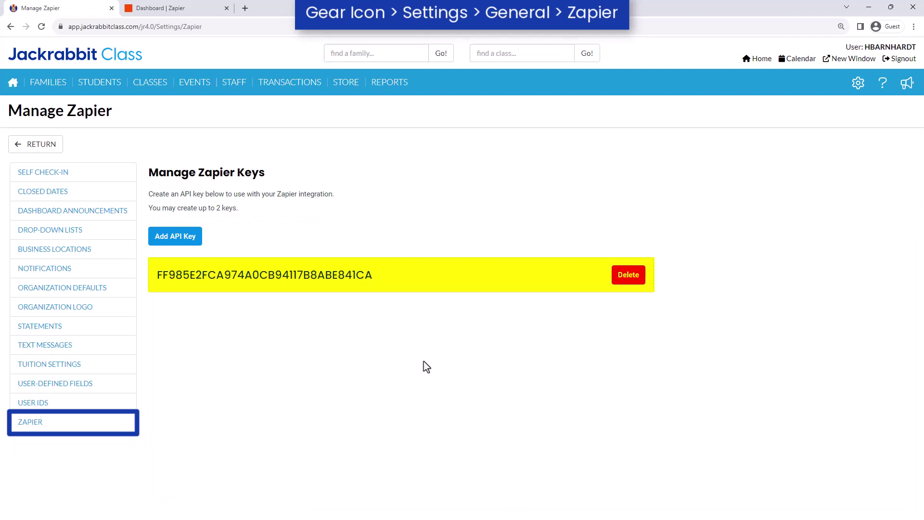
pyautogui.click(405, 284)
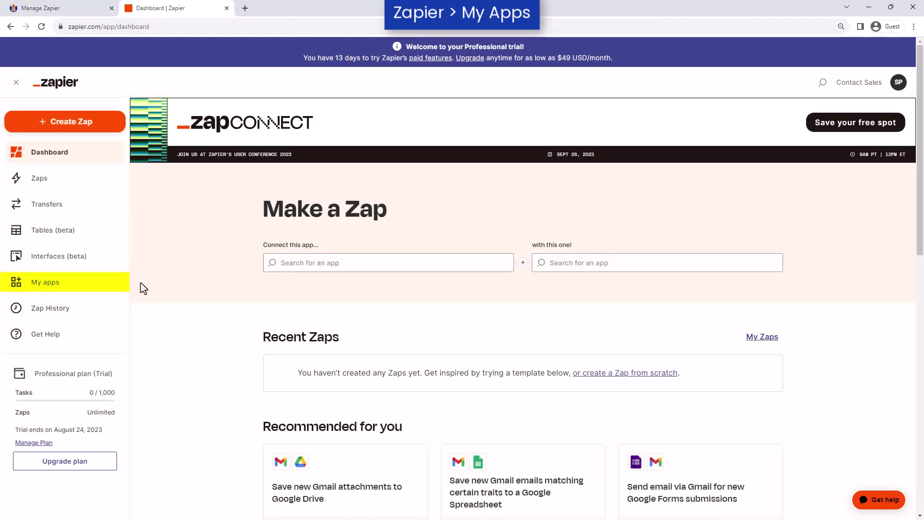
# Find Jackrabbit Class in My apps, paste the API key, and authorize the connection.
pyautogui.click(121, 289)
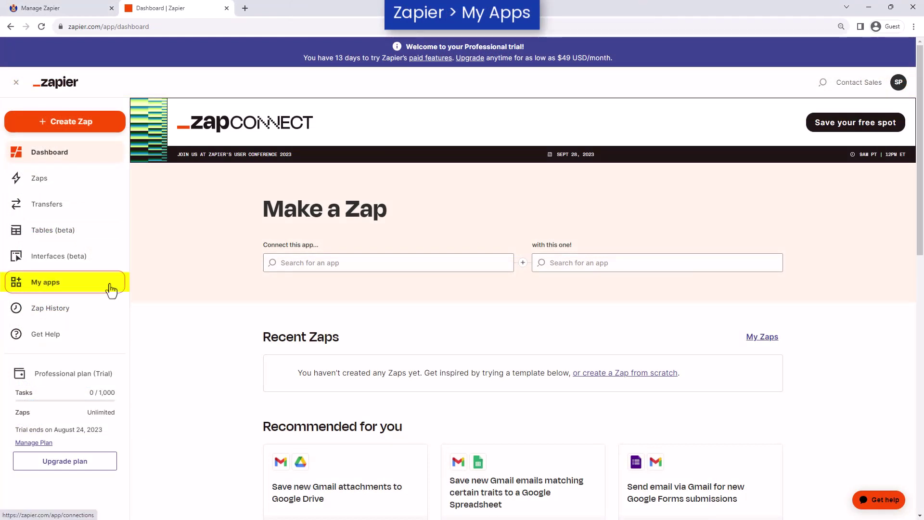
pyautogui.click(629, 121)
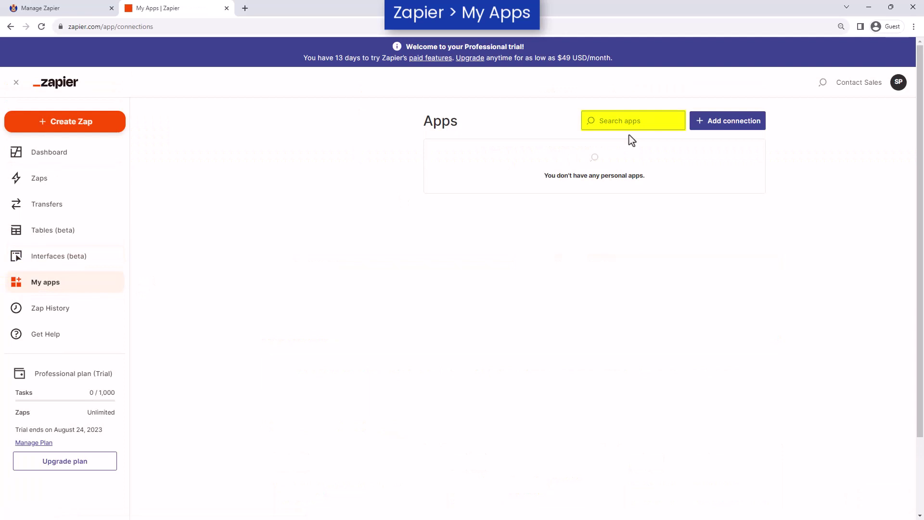
pyautogui.write('Jackrabbit')
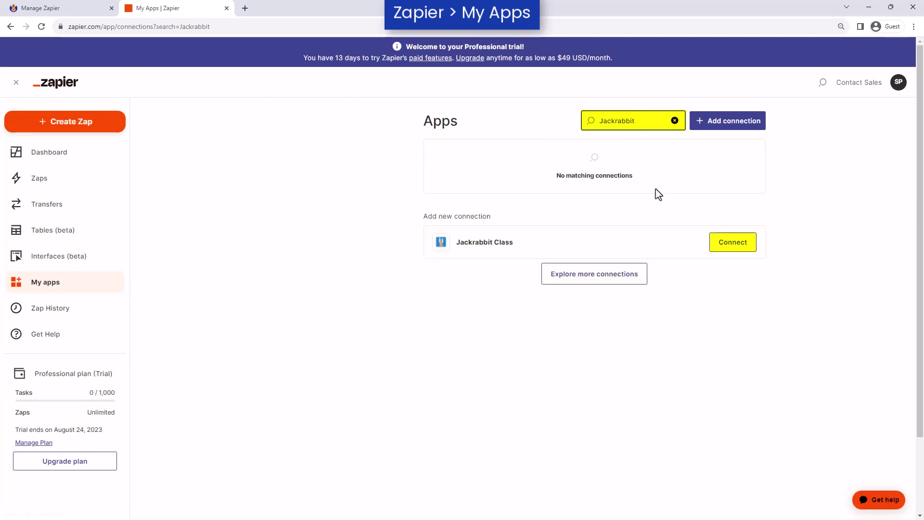
pyautogui.click(732, 243)
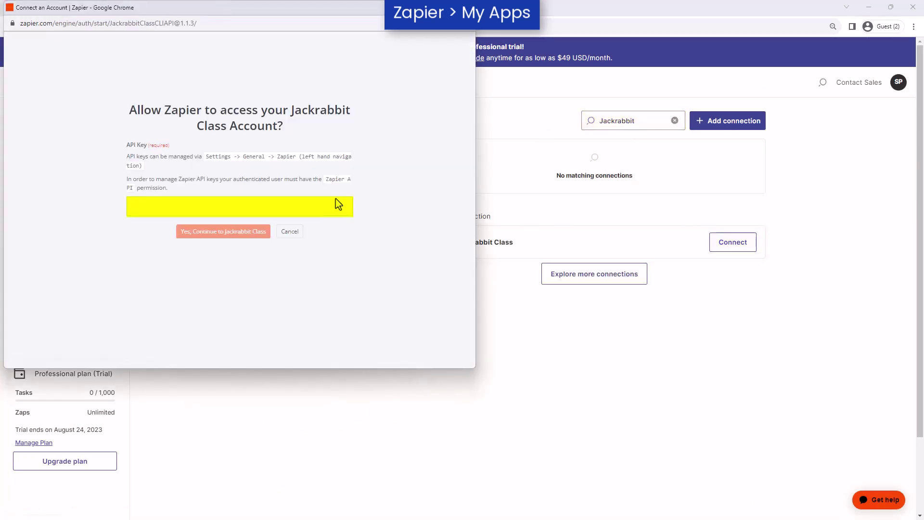
pyautogui.click(313, 206)
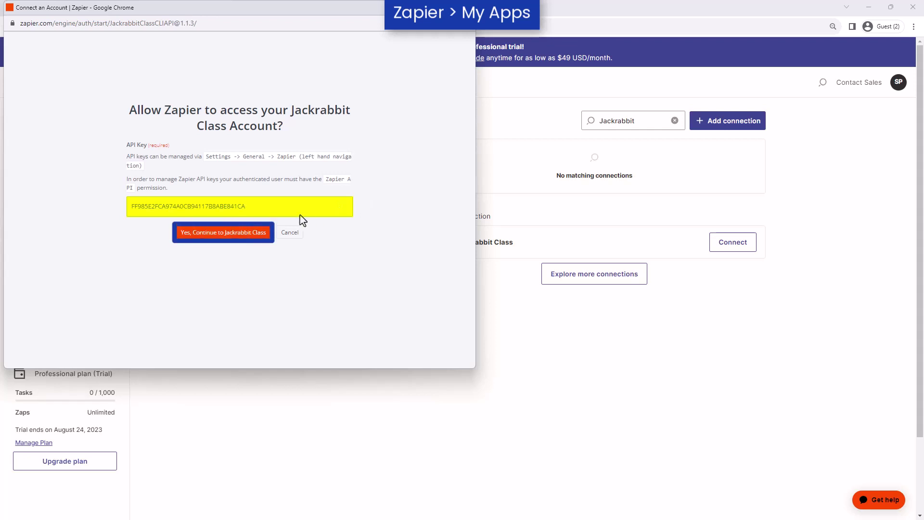
pyautogui.click(249, 232)
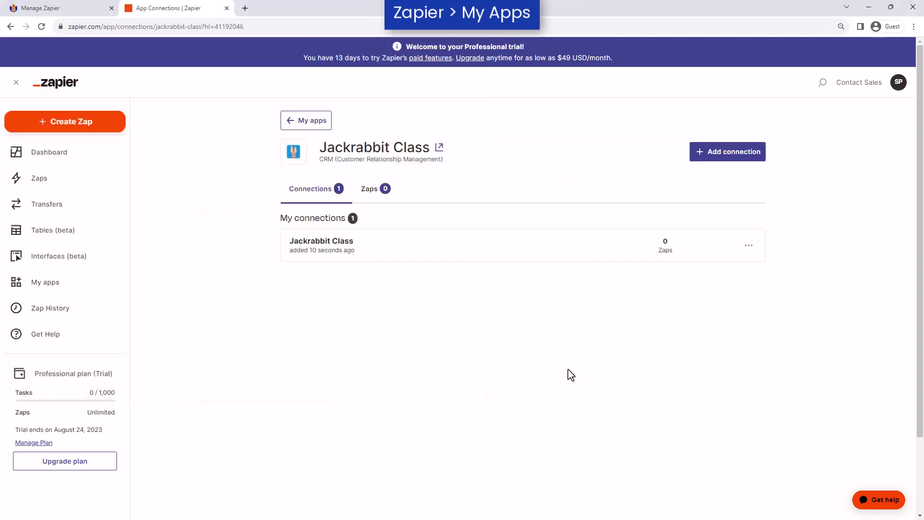